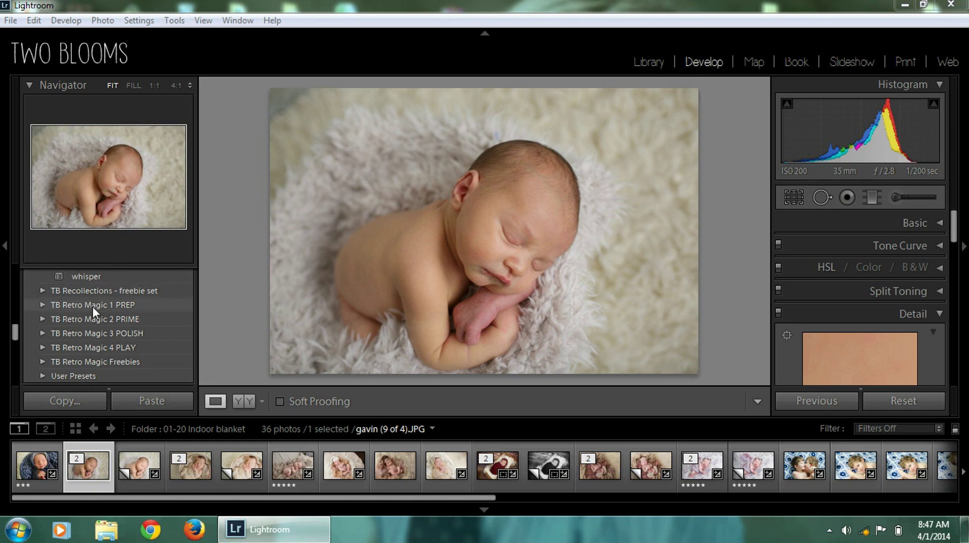
Apply the whisper preset from the TB Little Blessings set to the sleeping baby photo
{"action": "left_click", "coordinate": [95, 276]}
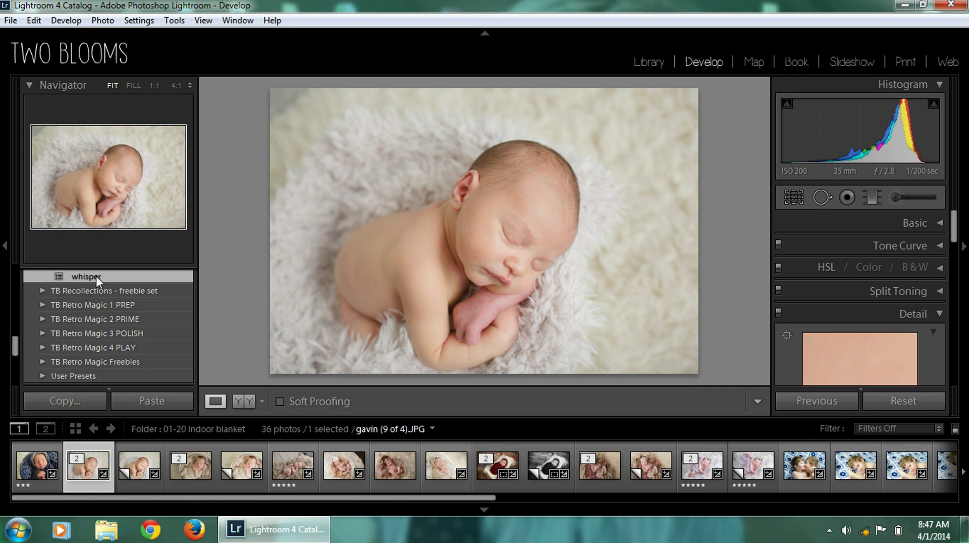
{"action": "scroll", "coordinate": [102, 283], "scroll_direction": "up", "scroll_amount": 5}
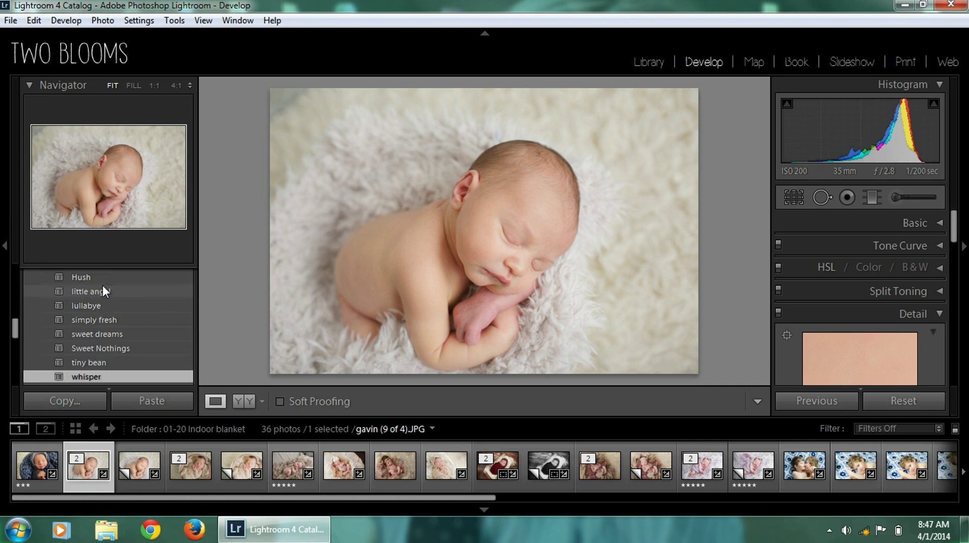
{"action": "scroll", "coordinate": [102, 286], "scroll_direction": "up", "scroll_amount": 1}
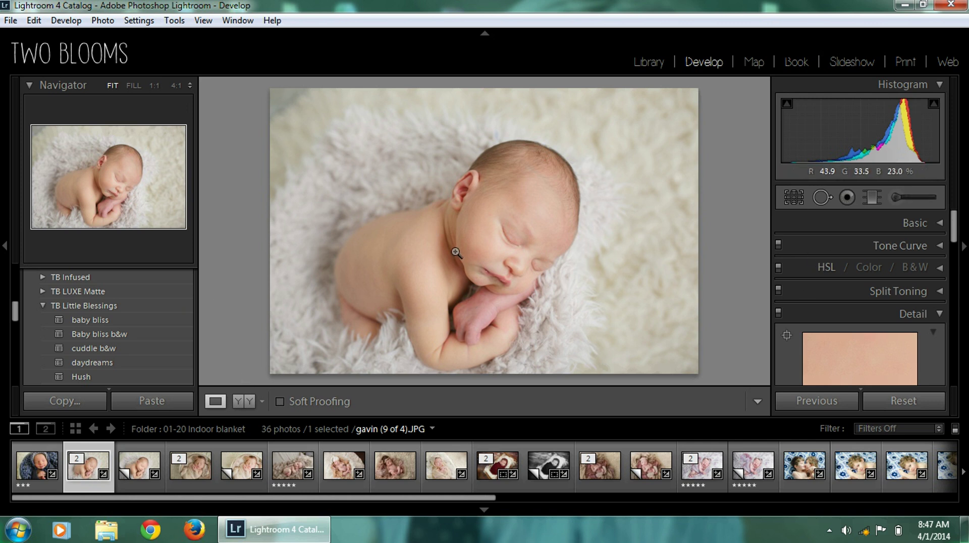
Set the photo's sharpening amount to 96
{"action": "left_click_drag", "start_coordinate": [956, 225], "coordinate": [957, 258]}
{"action": "left_click", "coordinate": [877, 310]}
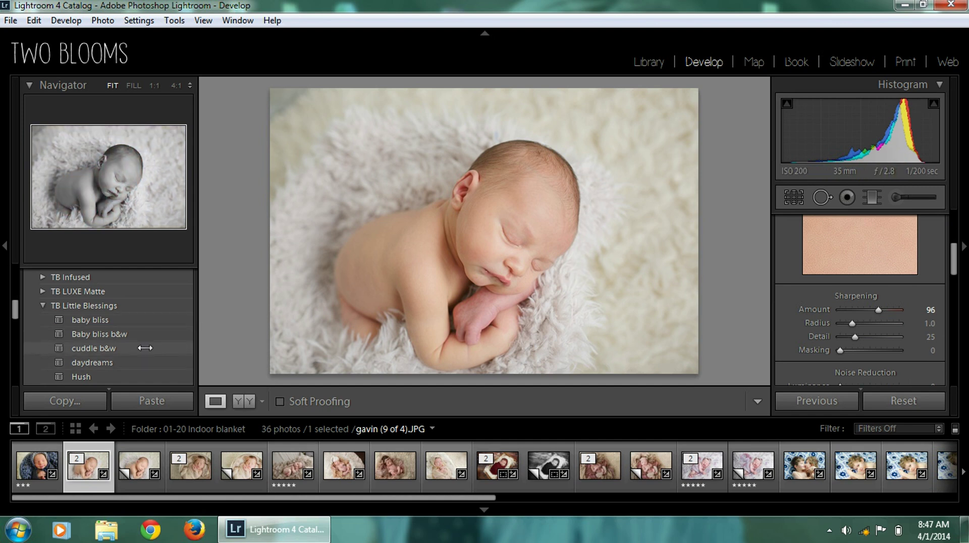
{"action": "scroll", "coordinate": [145, 348], "scroll_direction": "down", "scroll_amount": 2}
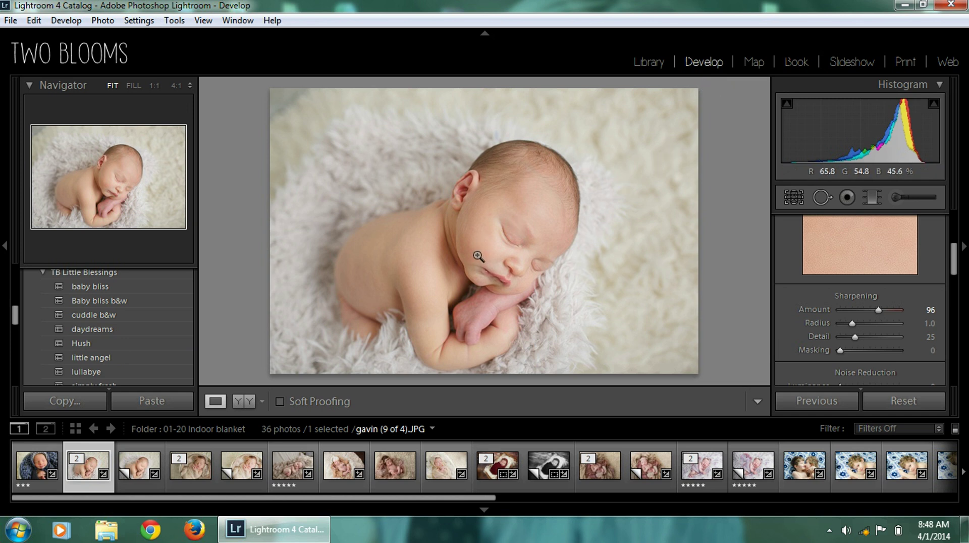
Compare the original and the preset version side by side, and return to the single-photo view
{"action": "left_click", "coordinate": [246, 405]}
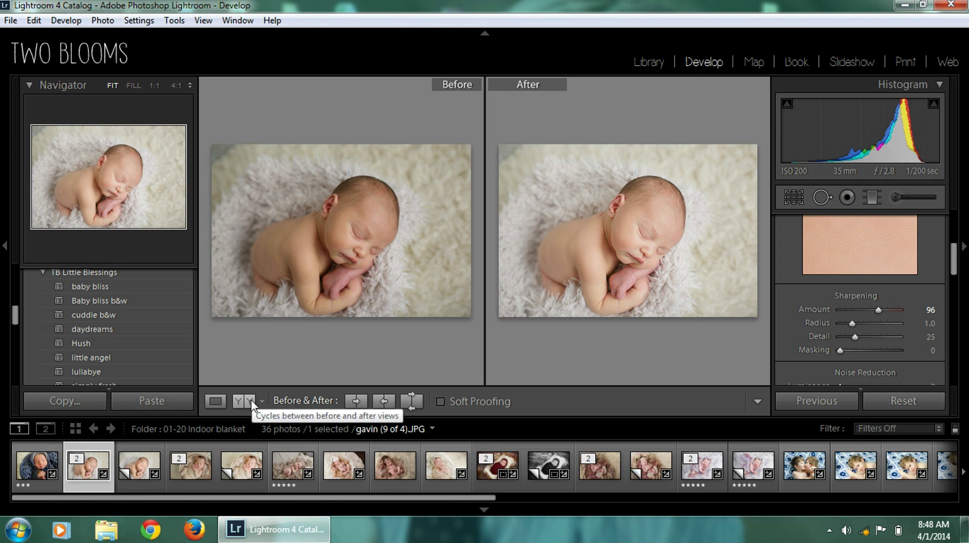
{"action": "left_click", "coordinate": [215, 401]}
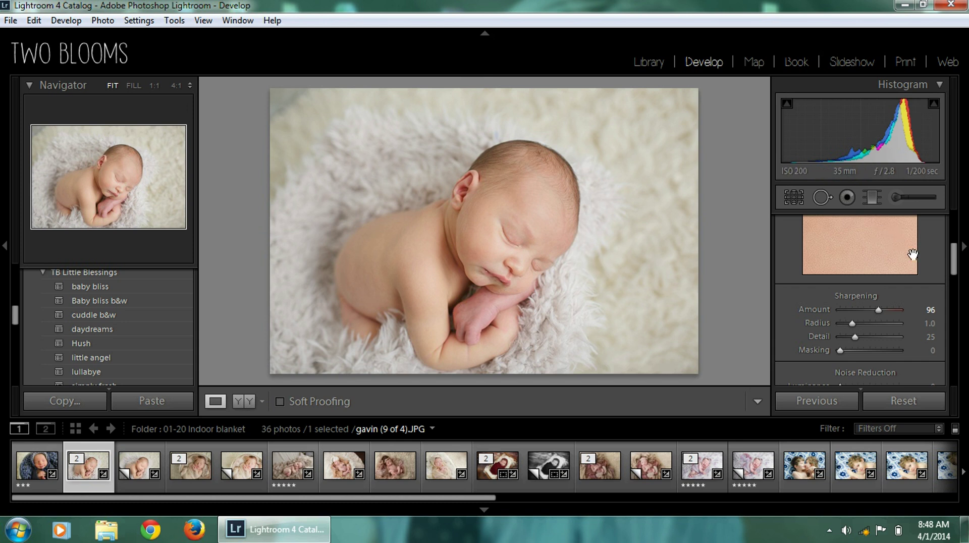
{"action": "left_click_drag", "start_coordinate": [953, 252], "coordinate": [953, 217]}
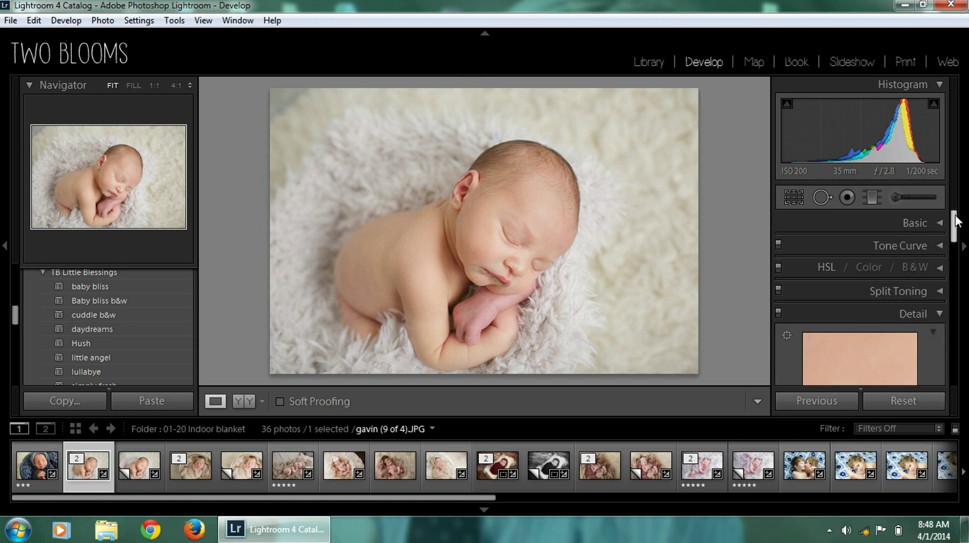
Paint the baby's reddish hand with the TB Creamy skin complextion adjustment brush at size 4.0
{"action": "left_click", "coordinate": [897, 197]}
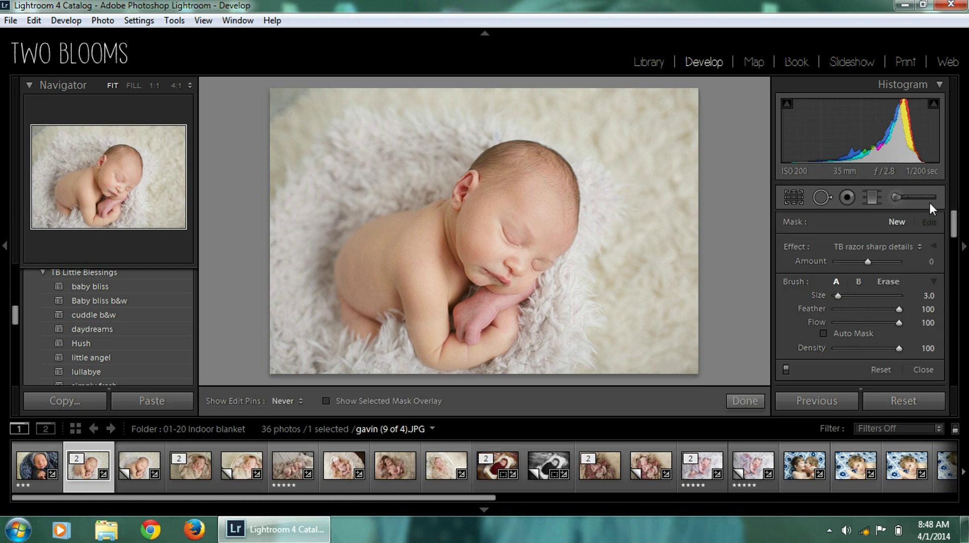
{"action": "left_click", "coordinate": [917, 247]}
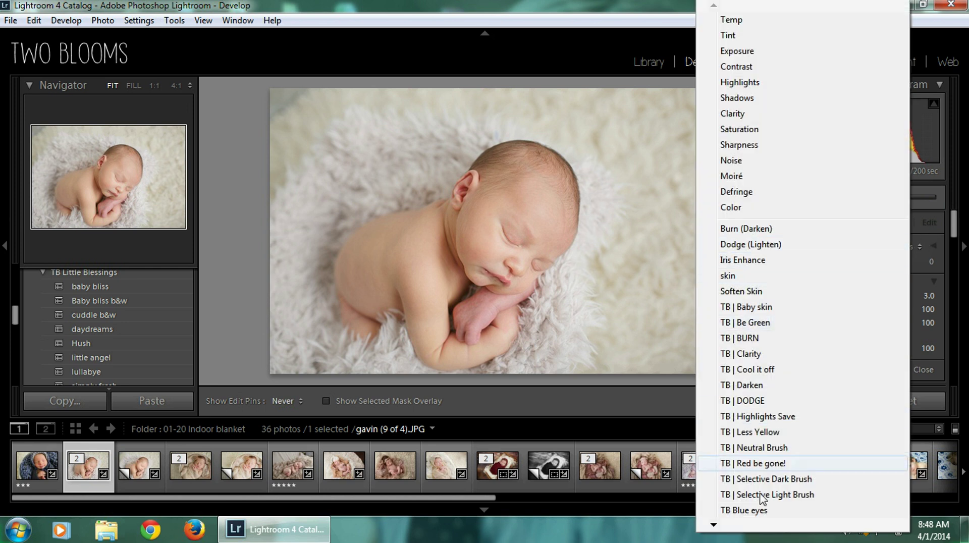
{"action": "mouse_move", "coordinate": [715, 526]}
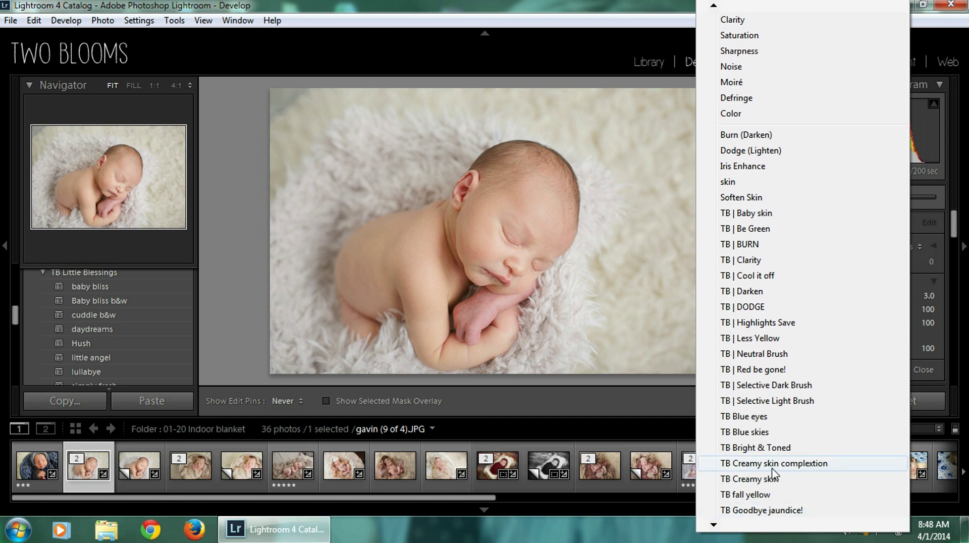
{"action": "left_click", "coordinate": [772, 469]}
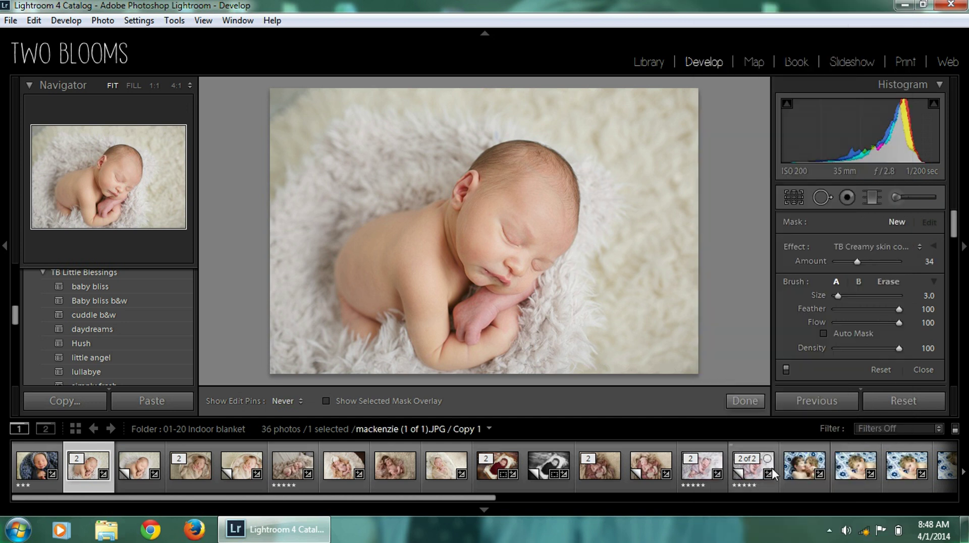
{"action": "scroll", "coordinate": [476, 316], "scroll_direction": "down", "scroll_amount": 1}
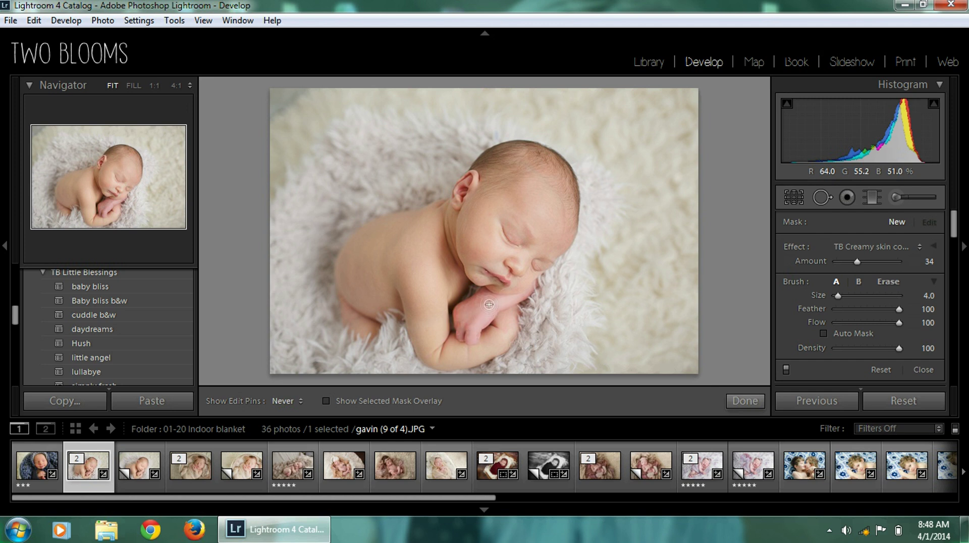
{"action": "left_click_drag", "start_coordinate": [483, 306], "coordinate": [473, 313]}
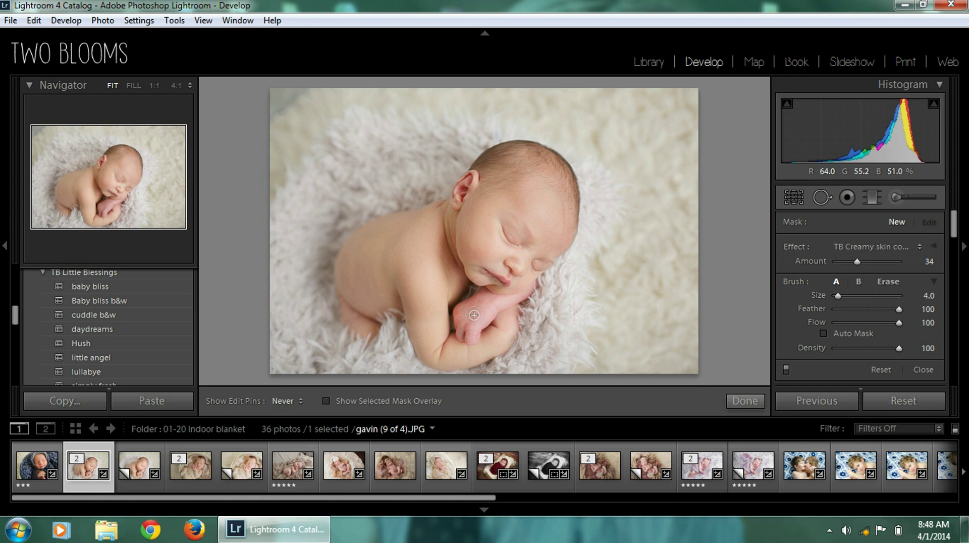
Add a new brush mask with the TB less rosey skin effect and paint it over the hand at size 4.0
{"action": "left_click", "coordinate": [896, 222]}
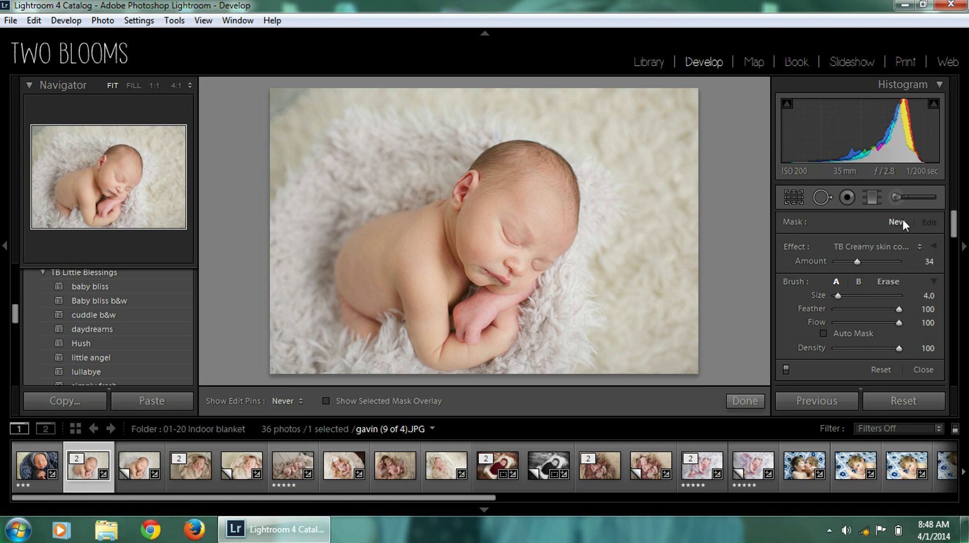
{"action": "left_click", "coordinate": [919, 247]}
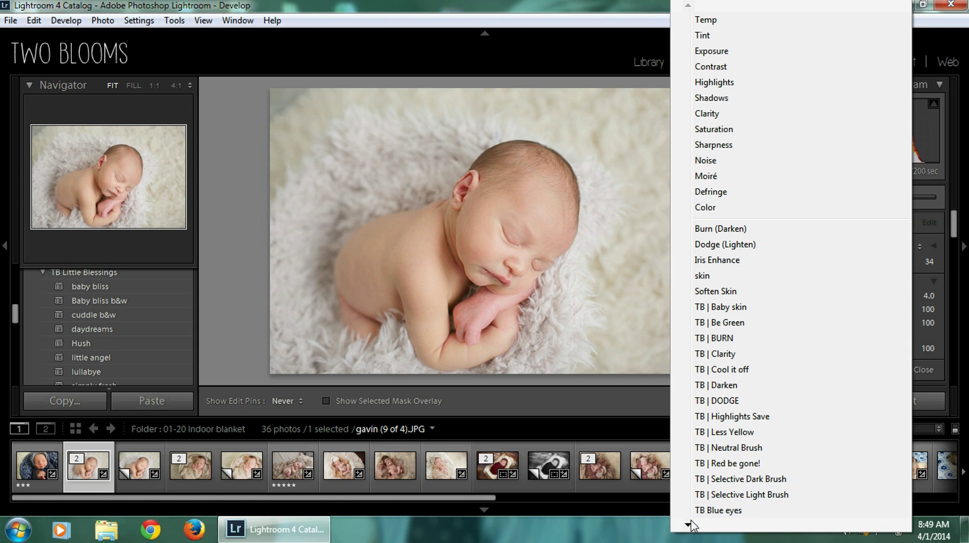
{"action": "mouse_move", "coordinate": [691, 525]}
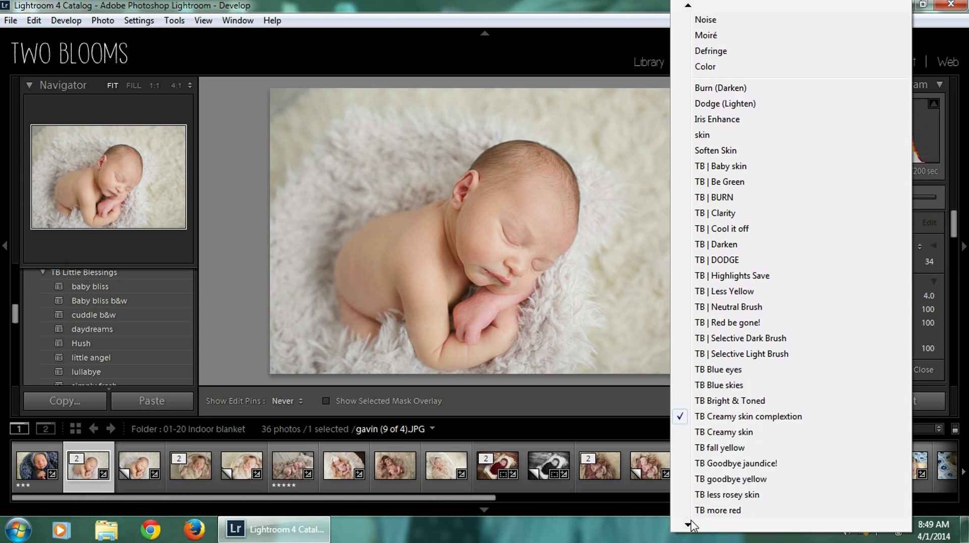
{"action": "left_click", "coordinate": [748, 498]}
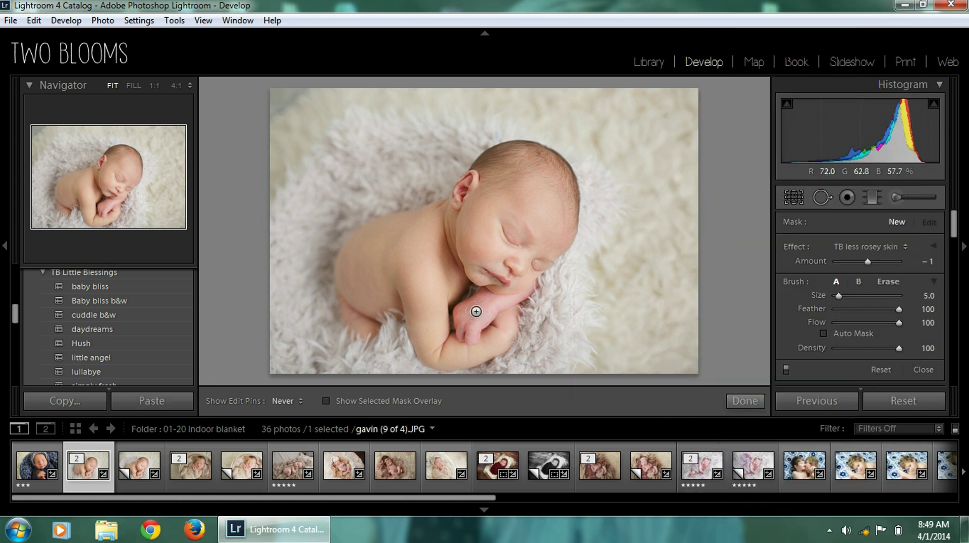
{"action": "scroll", "coordinate": [483, 303], "scroll_direction": "down", "scroll_amount": 1}
{"action": "left_click", "coordinate": [460, 322]}
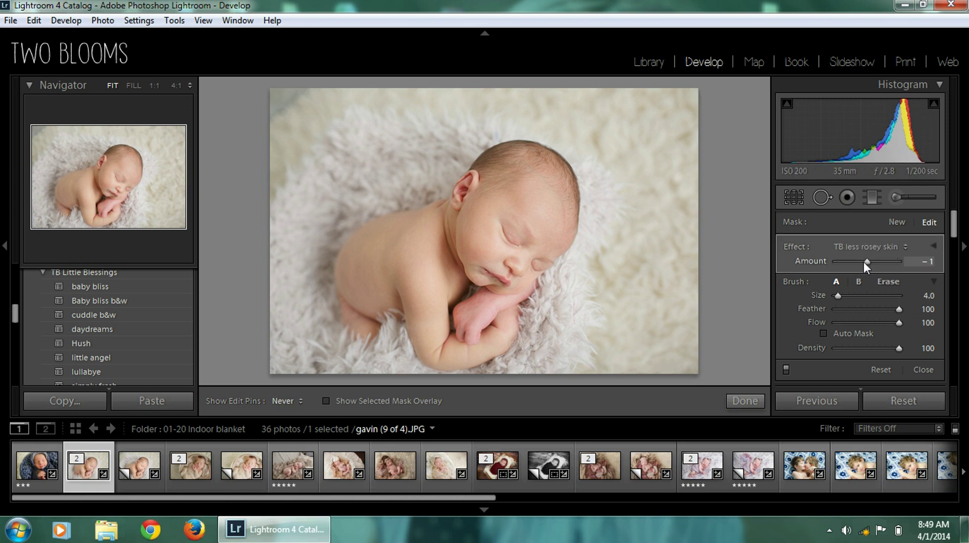
Strengthen the TB less rosey skin effect on the hand by lowering its amount further into negative values
{"action": "left_click_drag", "start_coordinate": [864, 262], "coordinate": [854, 265]}
{"action": "left_click_drag", "start_coordinate": [849, 262], "coordinate": [825, 263]}
{"action": "left_click_drag", "start_coordinate": [836, 262], "coordinate": [850, 266]}
Brighten the baby's back and cheek with a new TB | DODGE brush mask at size 7.0 and amount 16
{"action": "left_click", "coordinate": [898, 223]}
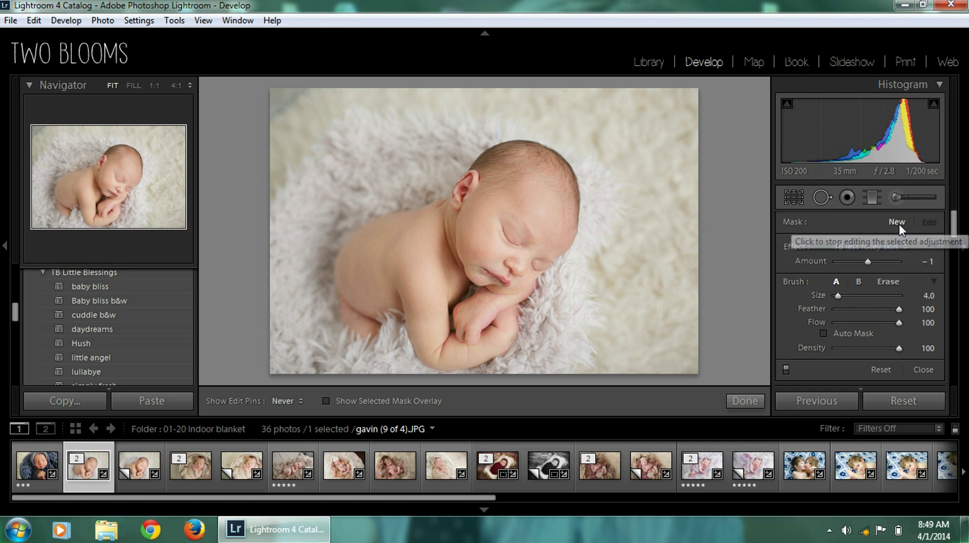
{"action": "left_click", "coordinate": [906, 250]}
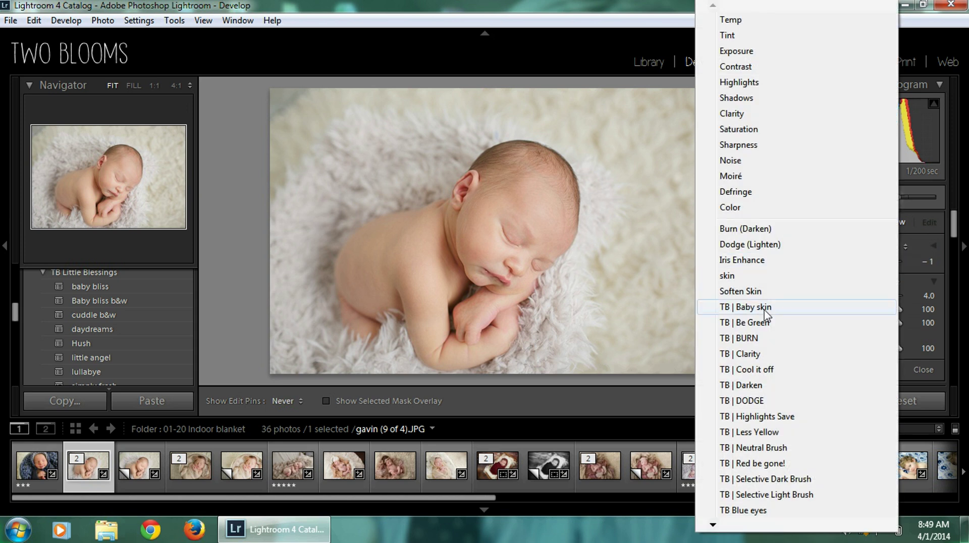
{"action": "left_click", "coordinate": [759, 400]}
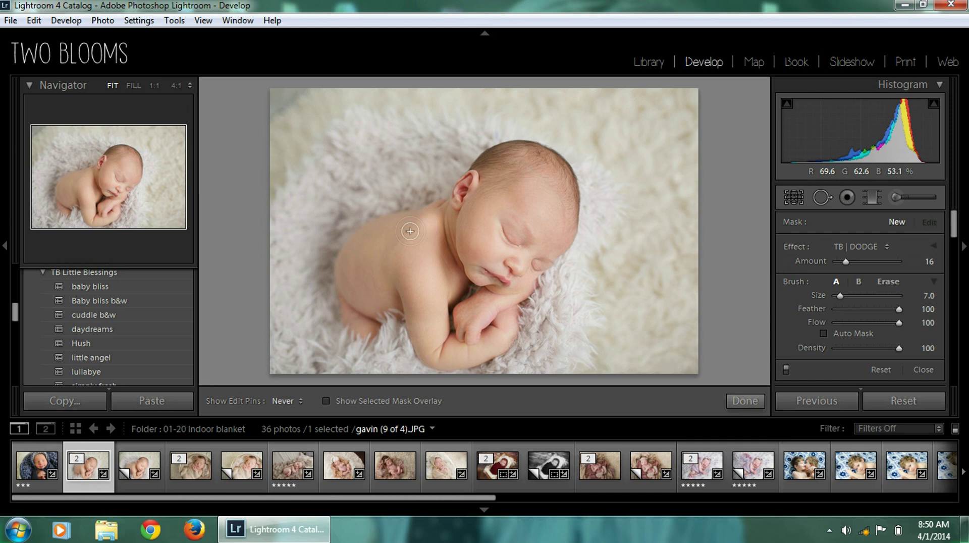
{"action": "scroll", "coordinate": [363, 265], "scroll_direction": "up", "scroll_amount": 1}
{"action": "mouse_move", "coordinate": [363, 266]}
{"action": "left_mouse_down"}
{"action": "mouse_move", "coordinate": [367, 295]}
{"action": "mouse_move", "coordinate": [367, 257]}
{"action": "mouse_move", "coordinate": [404, 250]}
{"action": "mouse_move", "coordinate": [413, 270]}
{"action": "mouse_move", "coordinate": [441, 225]}
{"action": "mouse_move", "coordinate": [448, 306]}
{"action": "mouse_move", "coordinate": [420, 318]}
{"action": "mouse_move", "coordinate": [423, 291]}
{"action": "mouse_move", "coordinate": [409, 284]}
{"action": "mouse_move", "coordinate": [407, 296]}
{"action": "mouse_move", "coordinate": [428, 336]}
{"action": "mouse_move", "coordinate": [441, 307]}
{"action": "mouse_move", "coordinate": [440, 344]}
{"action": "mouse_move", "coordinate": [458, 349]}
{"action": "mouse_move", "coordinate": [496, 336]}
{"action": "mouse_move", "coordinate": [428, 349]}
{"action": "mouse_move", "coordinate": [485, 345]}
{"action": "mouse_move", "coordinate": [491, 320]}
{"action": "mouse_move", "coordinate": [471, 333]}
{"action": "mouse_move", "coordinate": [466, 324]}
{"action": "mouse_move", "coordinate": [483, 304]}
{"action": "mouse_move", "coordinate": [491, 318]}
{"action": "mouse_move", "coordinate": [511, 312]}
{"action": "mouse_move", "coordinate": [502, 332]}
{"action": "mouse_move", "coordinate": [471, 337]}
{"action": "mouse_move", "coordinate": [477, 303]}
{"action": "mouse_move", "coordinate": [454, 272]}
{"action": "mouse_move", "coordinate": [448, 280]}
{"action": "mouse_move", "coordinate": [467, 202]}
{"action": "mouse_move", "coordinate": [483, 201]}
{"action": "mouse_move", "coordinate": [467, 257]}
{"action": "mouse_move", "coordinate": [487, 256]}
{"action": "mouse_move", "coordinate": [471, 270]}
{"action": "left_mouse_up"}
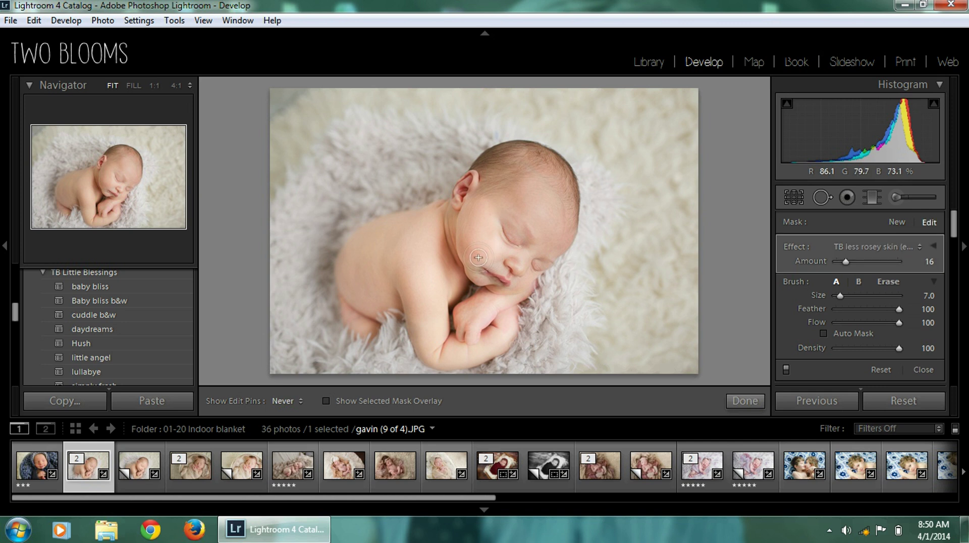
Dodge the baby's forehead with the brush size set to 7.0
{"action": "key", "text": "bracketleft"}
{"action": "key", "text": "bracketleft"}
{"action": "key", "text": "bracketleft"}
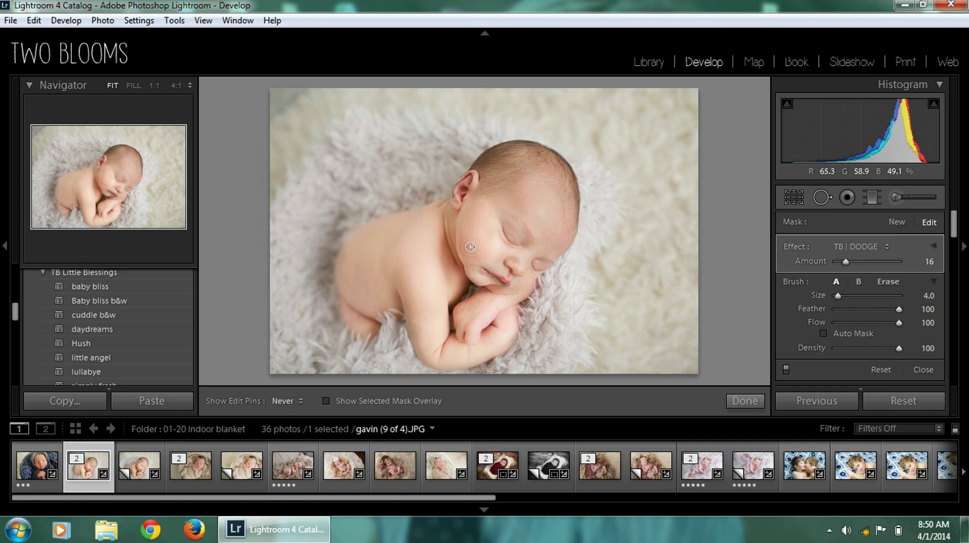
{"action": "key", "text": "bracketright"}
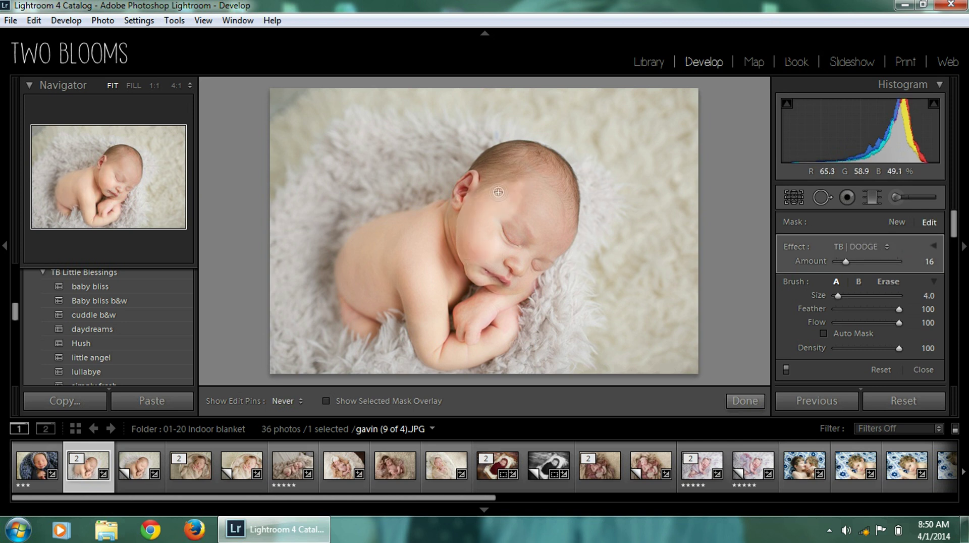
{"action": "key", "text": "bracketright"}
{"action": "key", "text": "bracketright"}
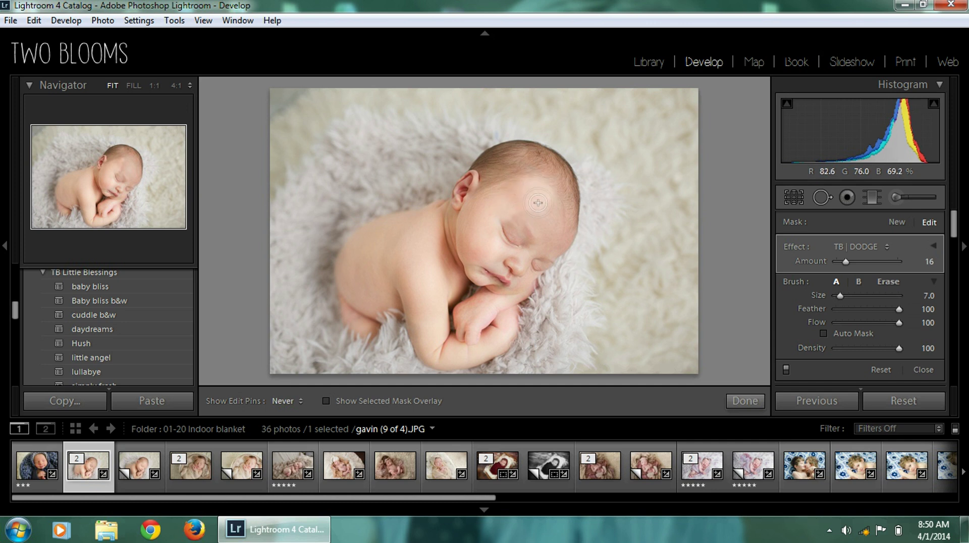
{"action": "mouse_move", "coordinate": [519, 220]}
{"action": "left_mouse_down"}
{"action": "mouse_move", "coordinate": [522, 232]}
{"action": "mouse_move", "coordinate": [542, 207]}
{"action": "mouse_move", "coordinate": [547, 217]}
{"action": "mouse_move", "coordinate": [545, 193]}
{"action": "left_mouse_up"}
Dodge the nose area with a size 4.0 brush, and finish the brushwork with the dodge amount reduced to 3
{"action": "key", "text": "bracketleft"}
{"action": "key", "text": "bracketleft"}
{"action": "key", "text": "bracketleft"}
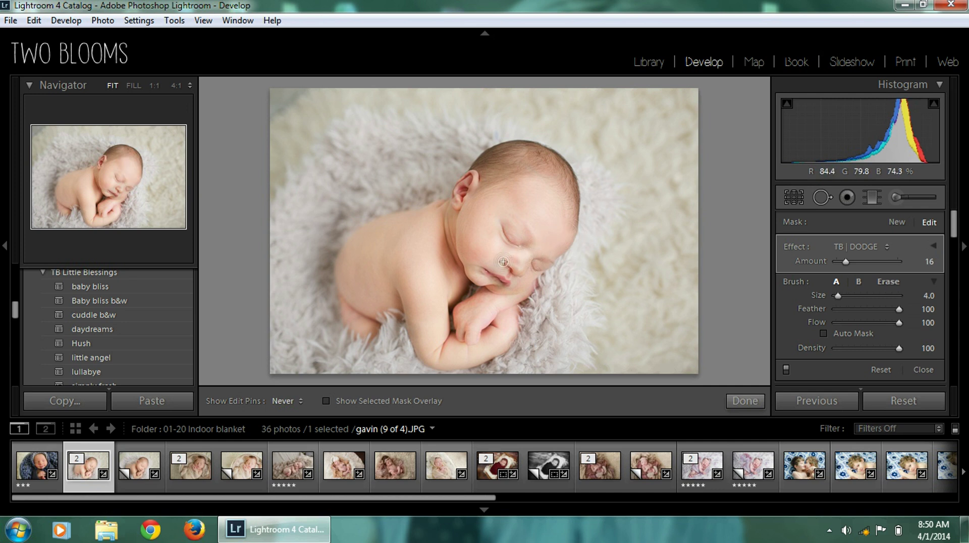
{"action": "mouse_move", "coordinate": [508, 272]}
{"action": "left_mouse_down"}
{"action": "mouse_move", "coordinate": [555, 251]}
{"action": "mouse_move", "coordinate": [510, 245]}
{"action": "left_mouse_up"}
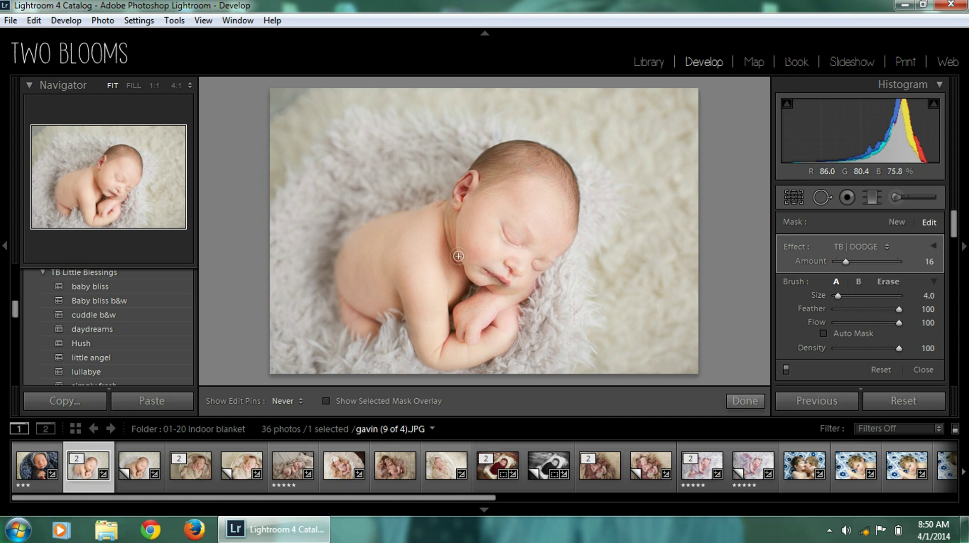
{"action": "left_click_drag", "start_coordinate": [842, 262], "coordinate": [839, 267]}
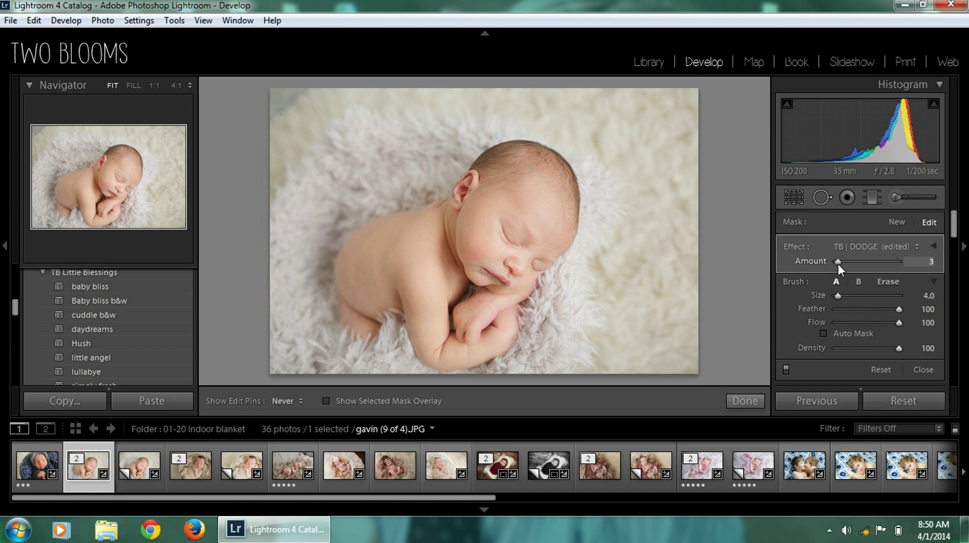
{"action": "left_click", "coordinate": [744, 402]}
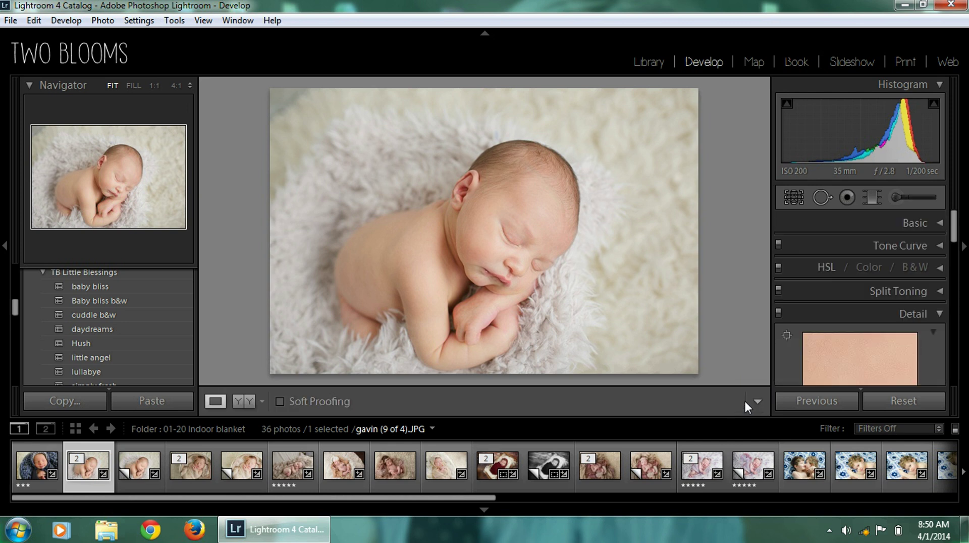
Compare the retouched baby photo with its original side by side, and return to the single-photo view
{"action": "left_click", "coordinate": [237, 401]}
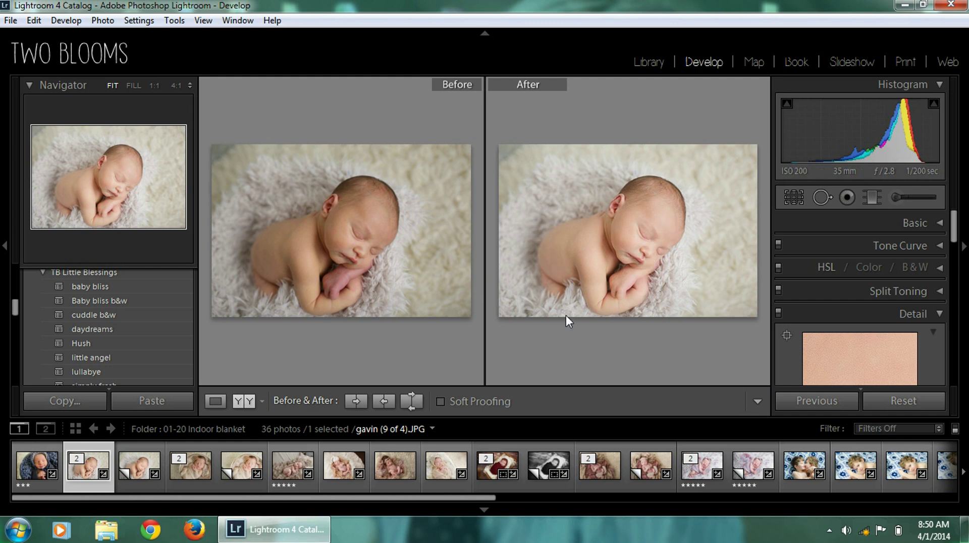
{"action": "left_click", "coordinate": [217, 401]}
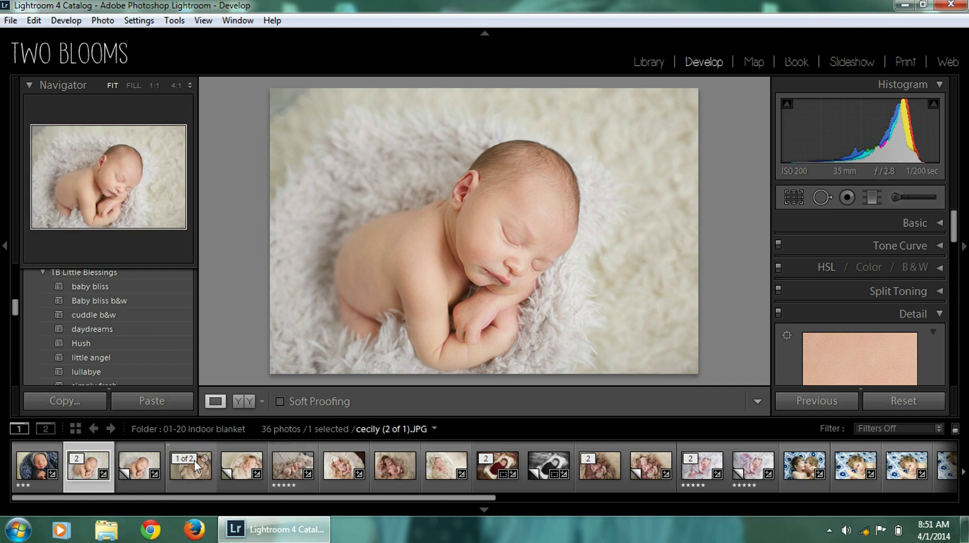
Open the photo of the wrapped baby with the flower headband and inspect the face at 1:1 magnification
{"action": "left_click", "coordinate": [199, 473]}
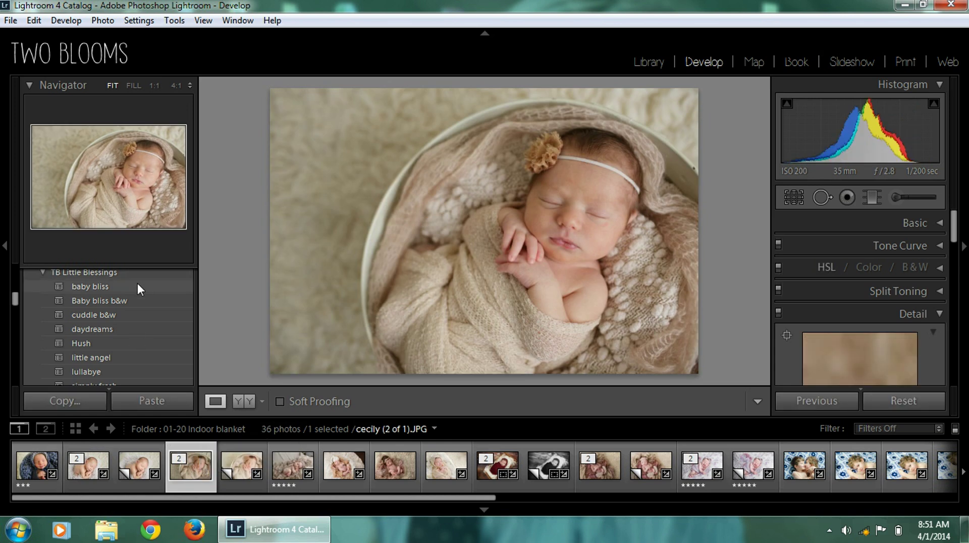
{"action": "left_click", "coordinate": [561, 220]}
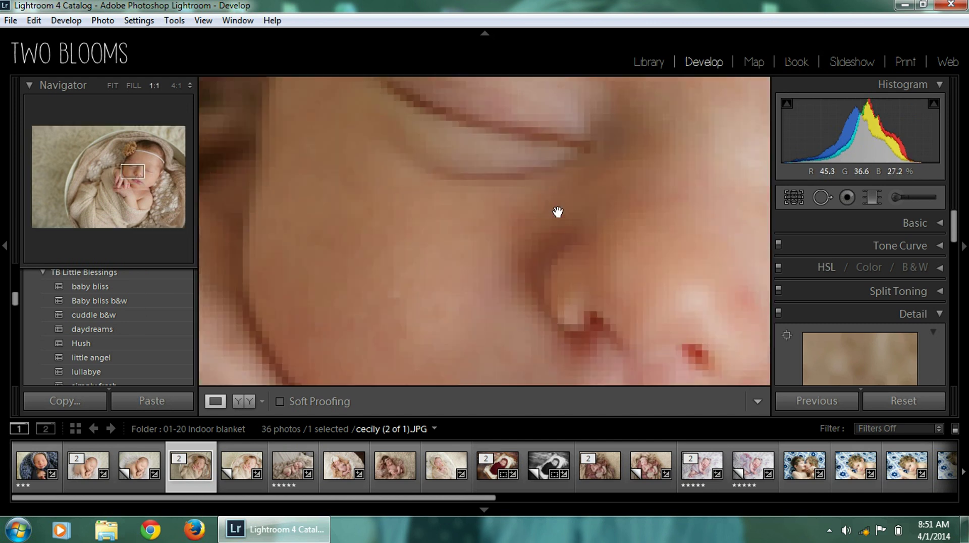
{"action": "left_click_drag", "start_coordinate": [523, 253], "coordinate": [510, 199]}
{"action": "left_click", "coordinate": [510, 199]}
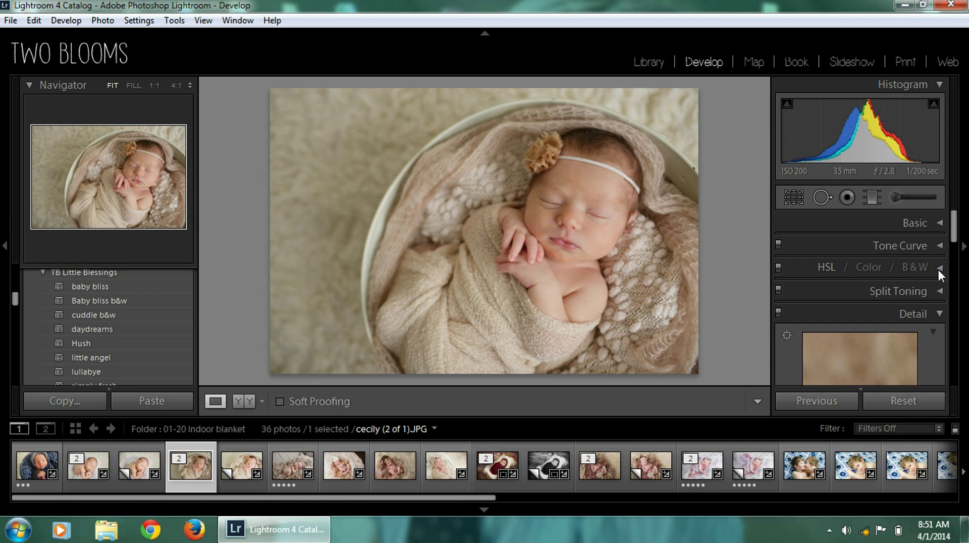
Set the sharpening amount to 89 for the photo of the wrapped baby
{"action": "scroll", "coordinate": [954, 238], "scroll_direction": "down", "scroll_amount": 4}
{"action": "left_click_drag", "start_coordinate": [880, 331], "coordinate": [871, 332]}
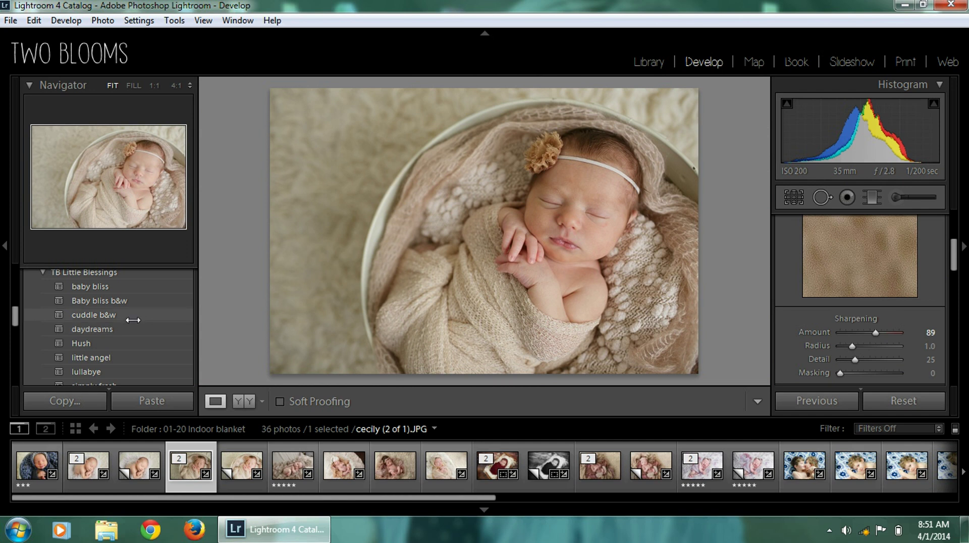
Apply the lullabye preset from TB Little Blessings and compare the result with the original side by side
{"action": "scroll", "coordinate": [133, 318], "scroll_direction": "down", "scroll_amount": 1}
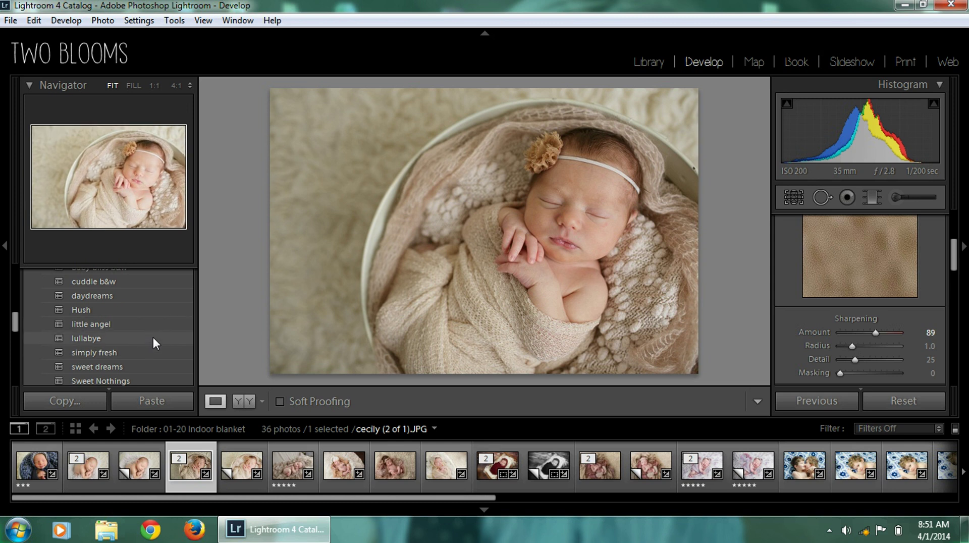
{"action": "scroll", "coordinate": [147, 348], "scroll_direction": "down", "scroll_amount": 3}
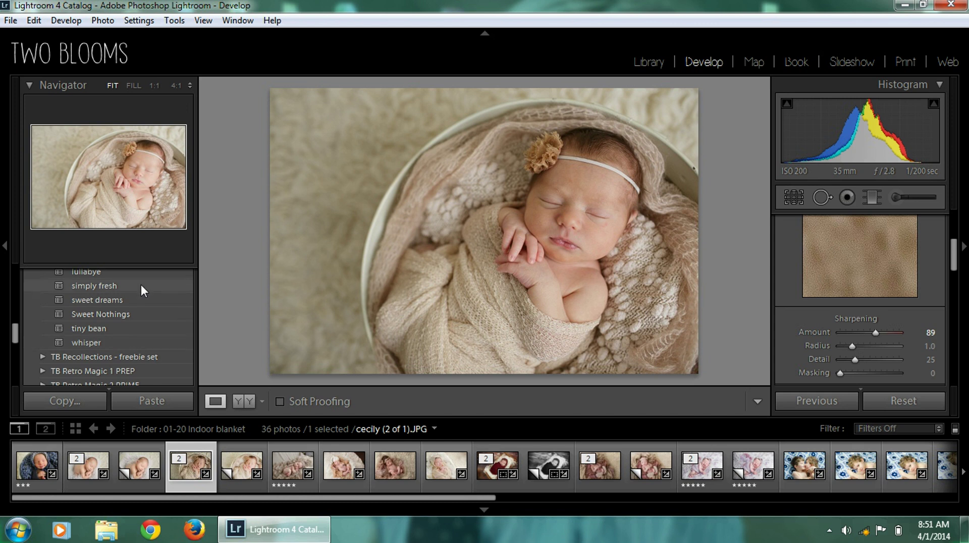
{"action": "scroll", "coordinate": [141, 284], "scroll_direction": "up", "scroll_amount": 2}
{"action": "left_click", "coordinate": [144, 305]}
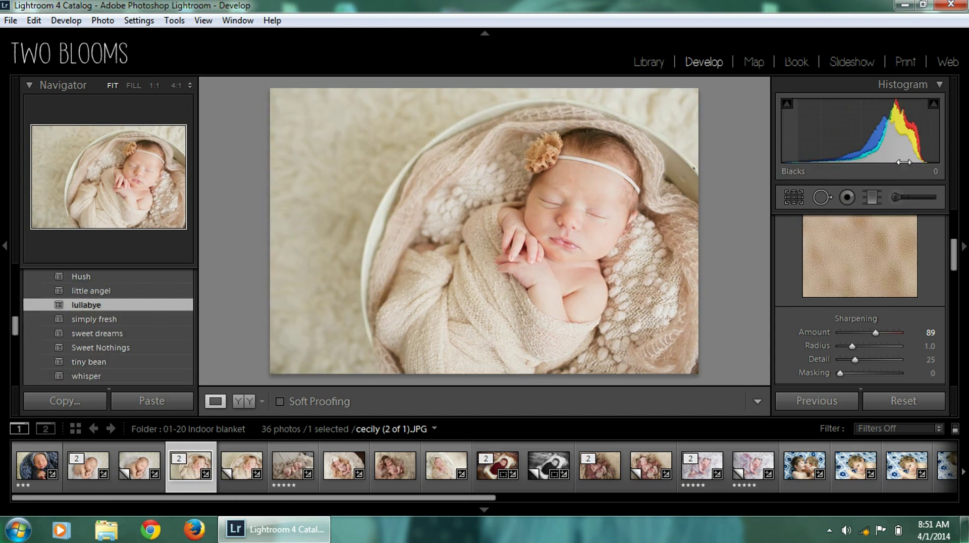
{"action": "left_click", "coordinate": [248, 401]}
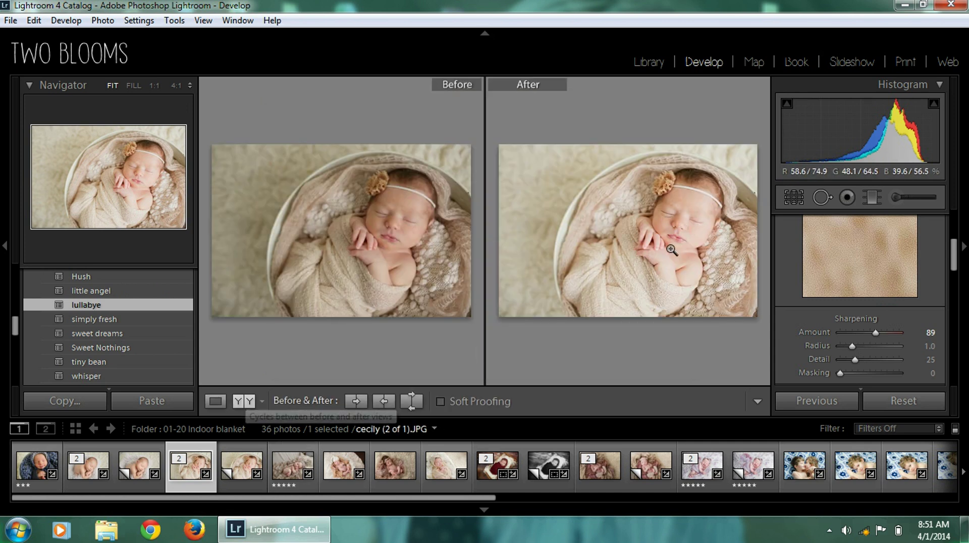
{"action": "left_click", "coordinate": [227, 402]}
Brush the TB Goodbye jaundice! effect over the baby's face around the nose, using sizes 5.0 and 3.0, and reduce its amount to 26
{"action": "left_click_drag", "start_coordinate": [954, 260], "coordinate": [952, 200]}
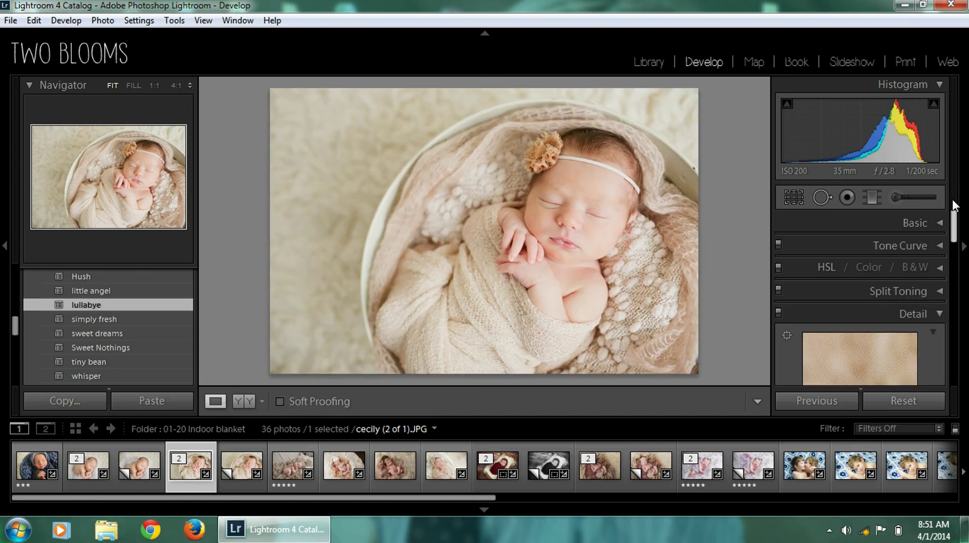
{"action": "left_click", "coordinate": [897, 196]}
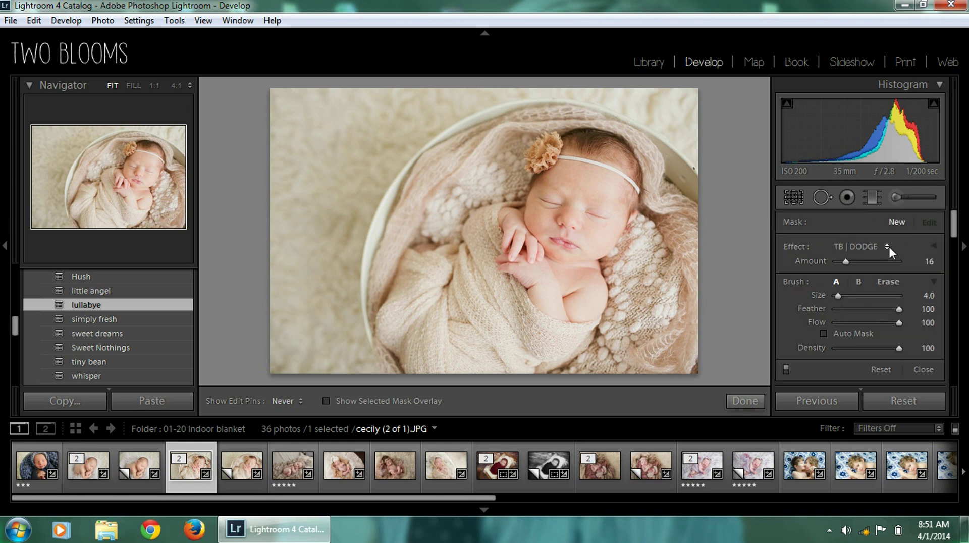
{"action": "left_click", "coordinate": [887, 247]}
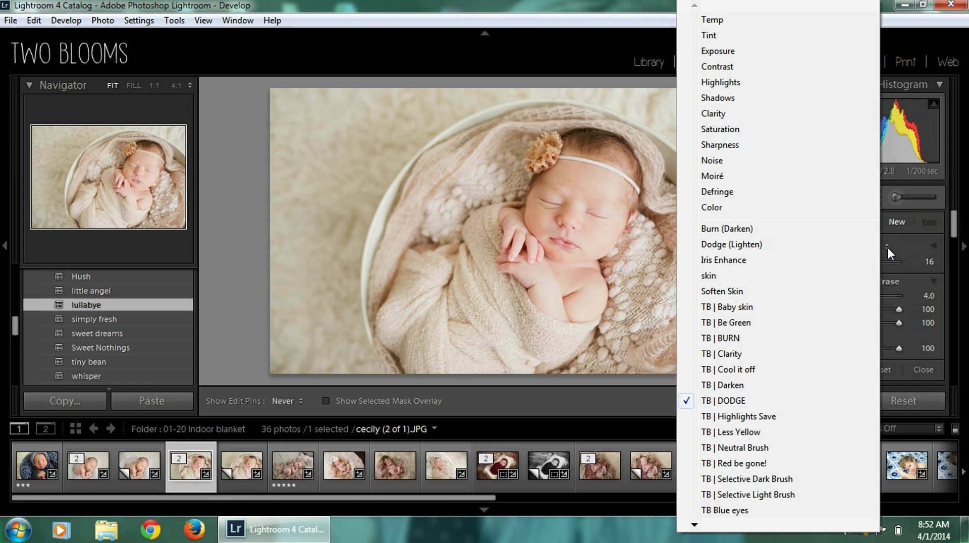
{"action": "left_click", "coordinate": [887, 247]}
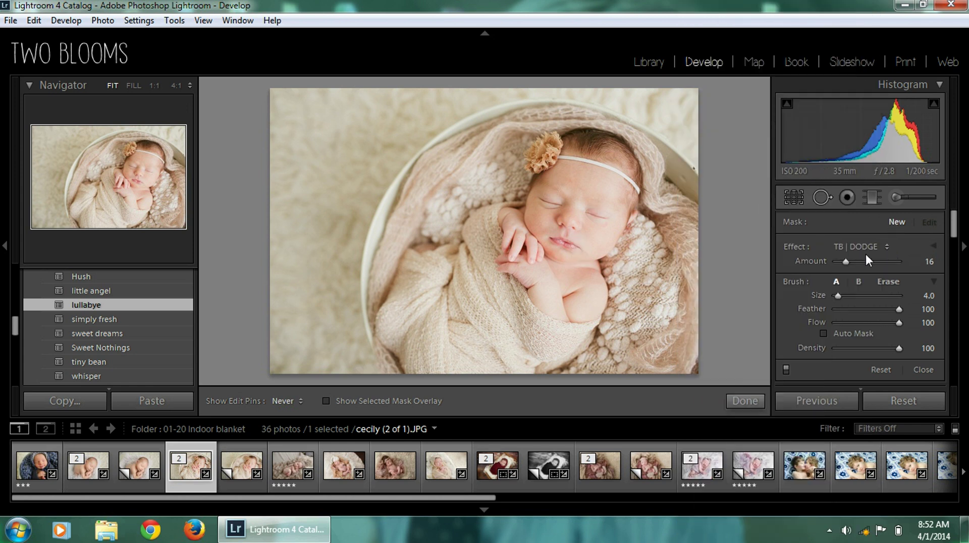
{"action": "left_click", "coordinate": [888, 249]}
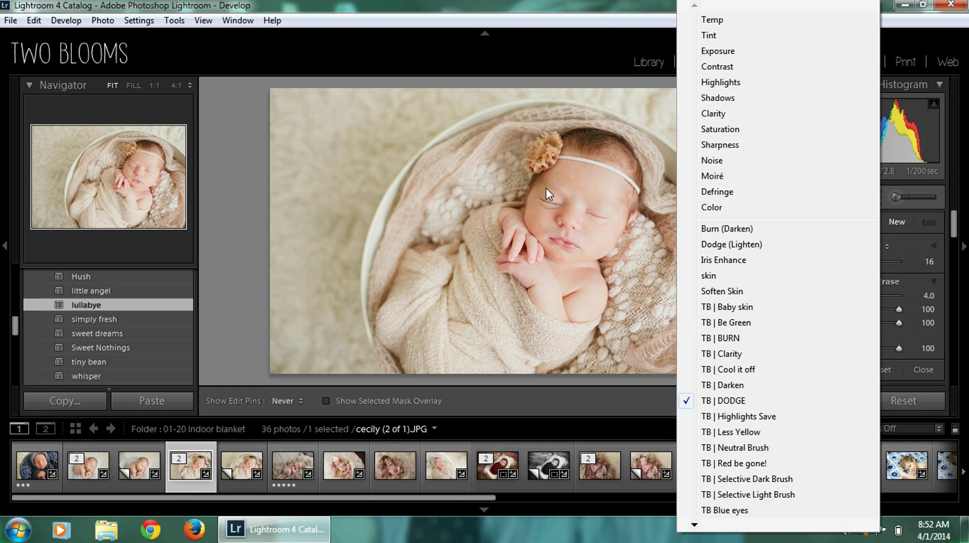
{"action": "mouse_move", "coordinate": [695, 527]}
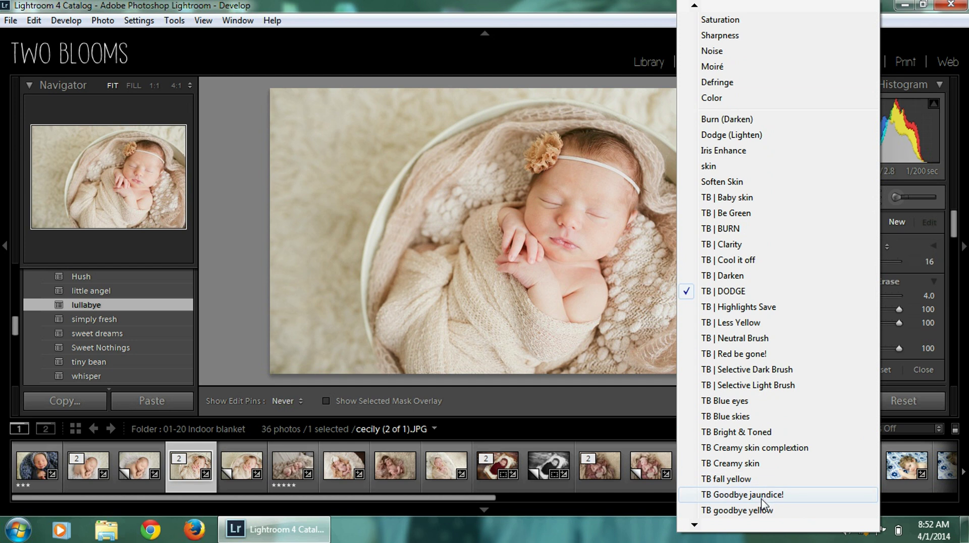
{"action": "left_click", "coordinate": [765, 496]}
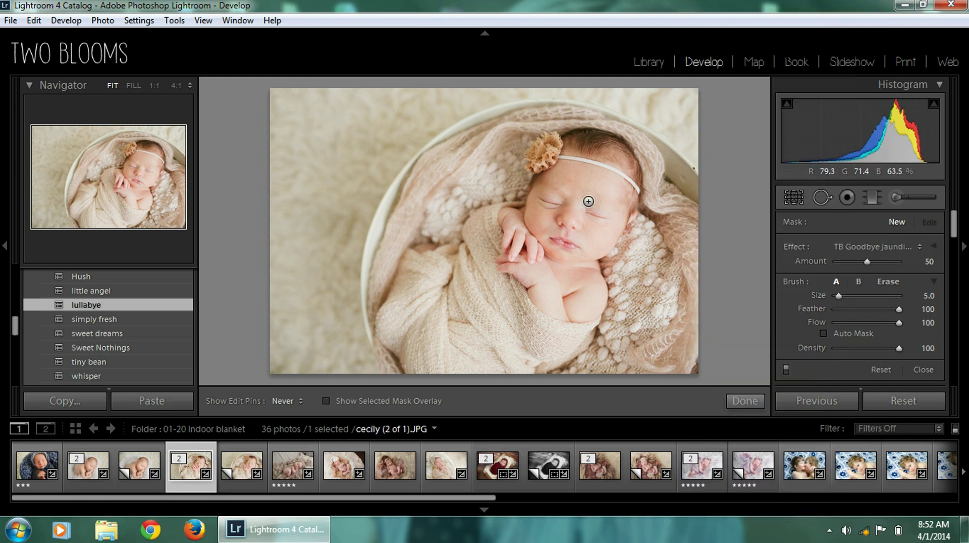
{"action": "scroll", "coordinate": [585, 201], "scroll_direction": "up", "scroll_amount": 1}
{"action": "scroll", "coordinate": [570, 190], "scroll_direction": "down", "scroll_amount": 1}
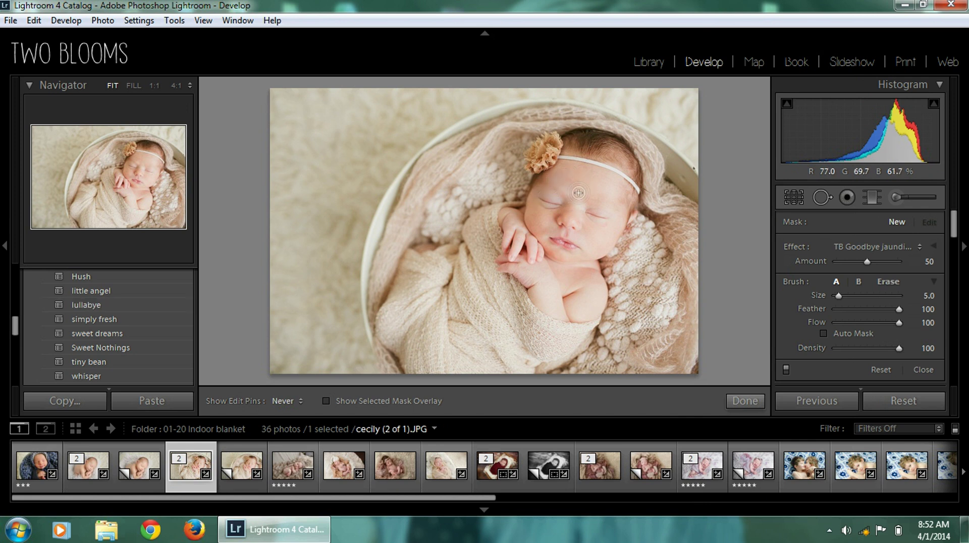
{"action": "left_click", "coordinate": [553, 215]}
{"action": "scroll", "coordinate": [571, 212], "scroll_direction": "down", "scroll_amount": 2}
{"action": "left_click_drag", "start_coordinate": [570, 210], "coordinate": [569, 220]}
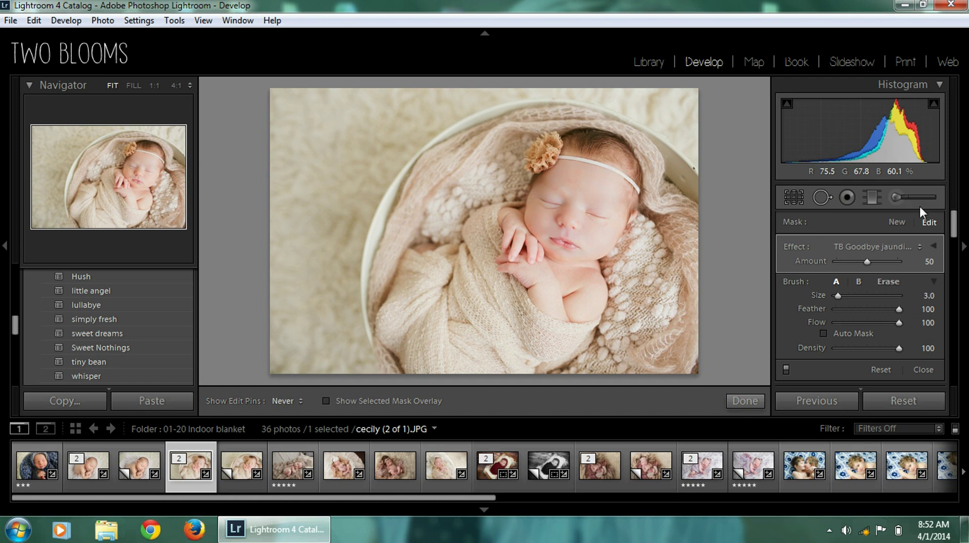
{"action": "left_click_drag", "start_coordinate": [864, 262], "coordinate": [852, 260]}
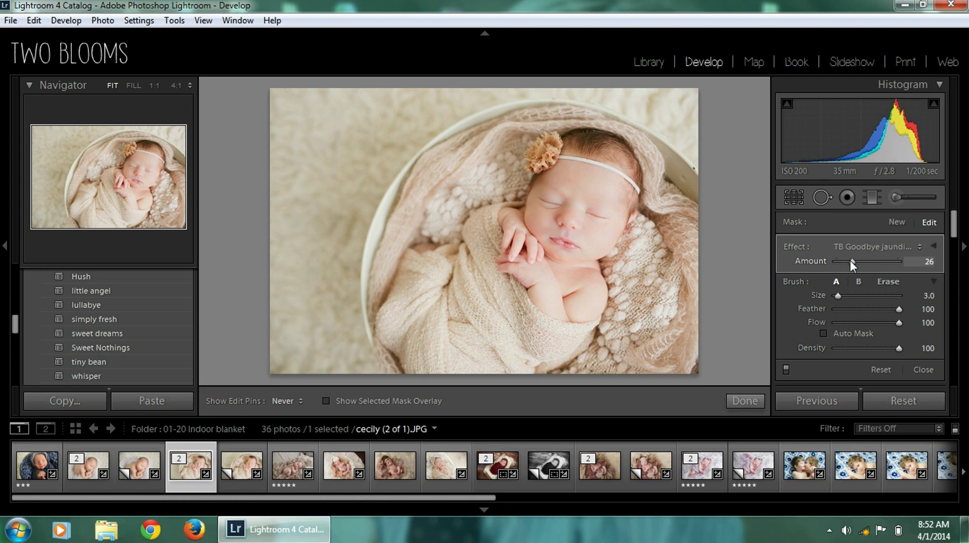
Paint the baby's lips with a new TB razor sharp details brush, using sizes 4.0 and 3.0, and finish the brushwork
{"action": "left_click", "coordinate": [899, 222]}
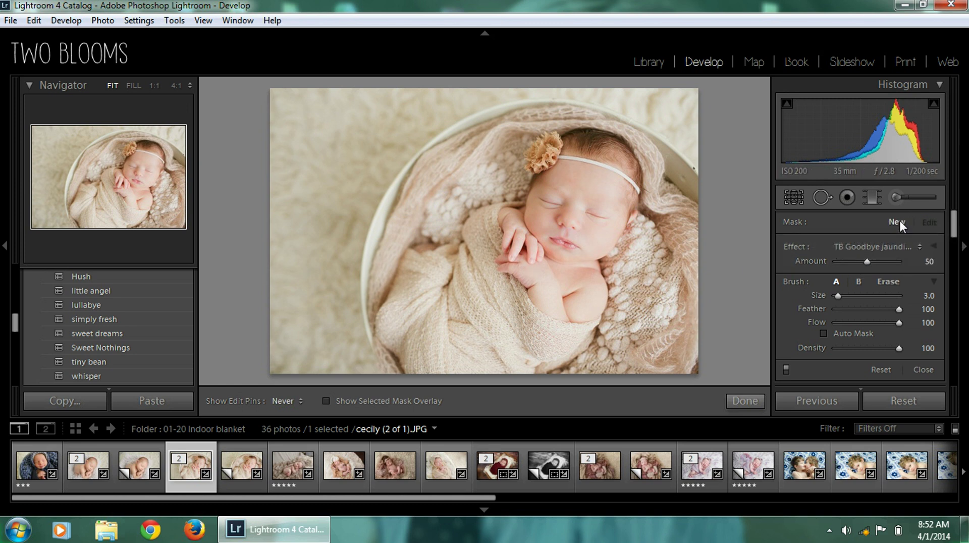
{"action": "left_click", "coordinate": [918, 246]}
{"action": "mouse_move", "coordinate": [713, 525]}
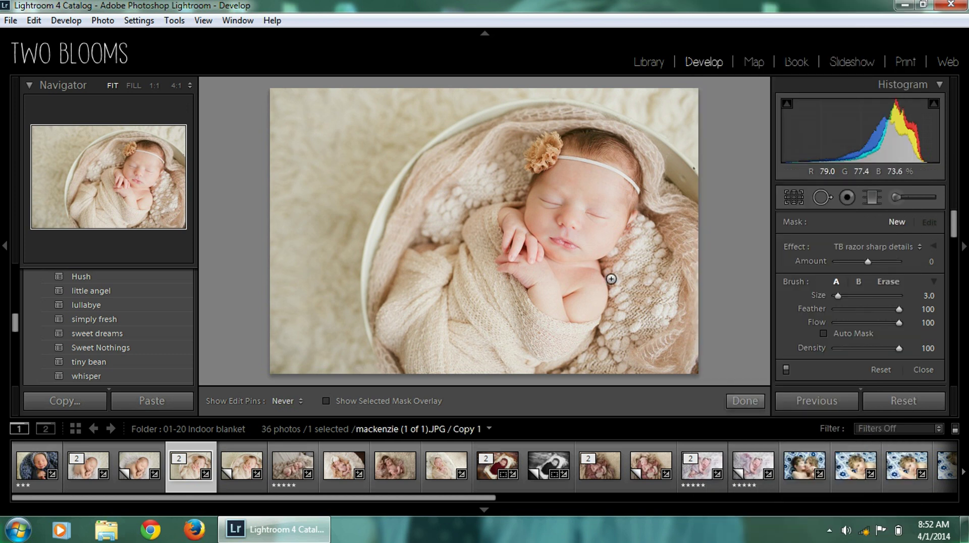
{"action": "key", "text": "bracketright"}
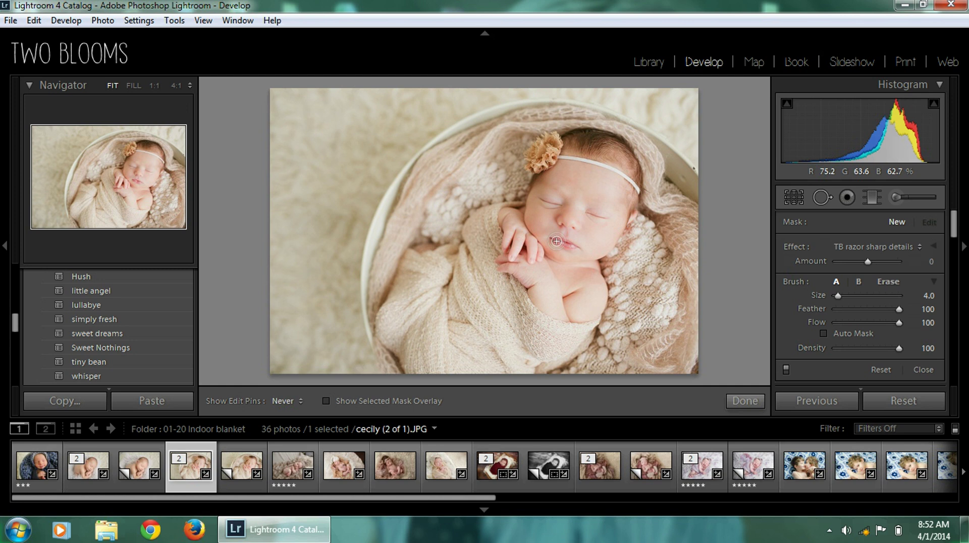
{"action": "left_click_drag", "start_coordinate": [560, 243], "coordinate": [555, 236]}
{"action": "key", "text": "bracketleft"}
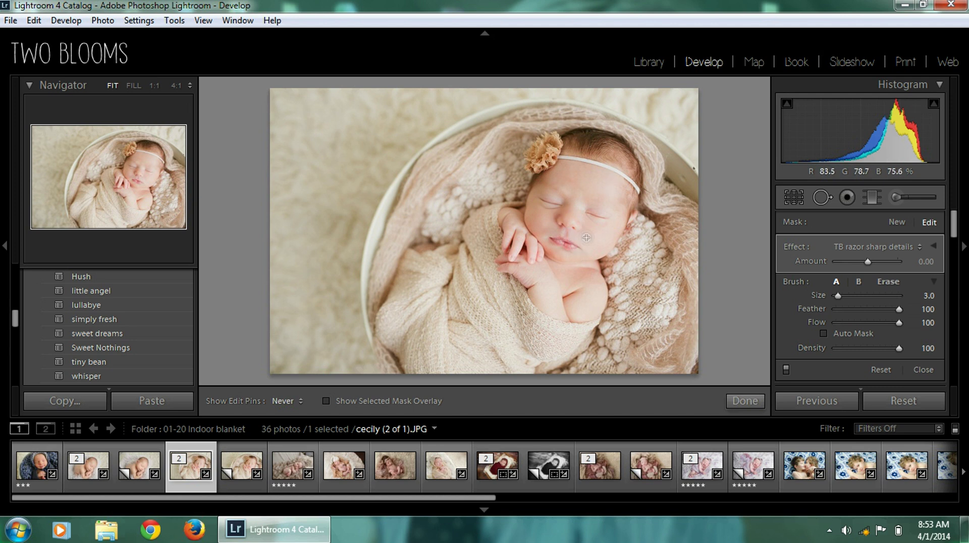
{"action": "left_click", "coordinate": [754, 401]}
Inspect the baby's mouth and nose at 1:1 magnification, and compare the fitted photo with its original side by side
{"action": "left_click", "coordinate": [565, 235]}
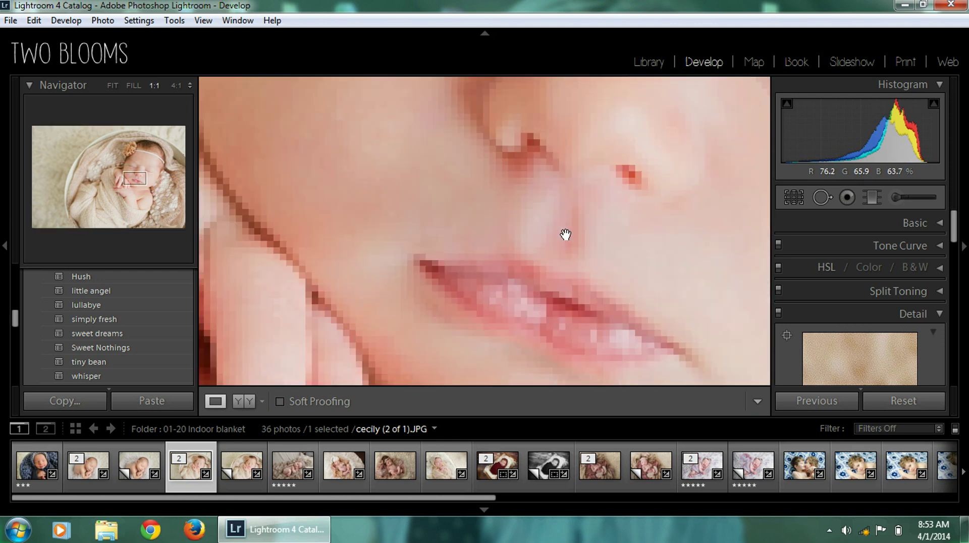
{"action": "left_click_drag", "start_coordinate": [574, 152], "coordinate": [545, 216]}
{"action": "left_click", "coordinate": [545, 216]}
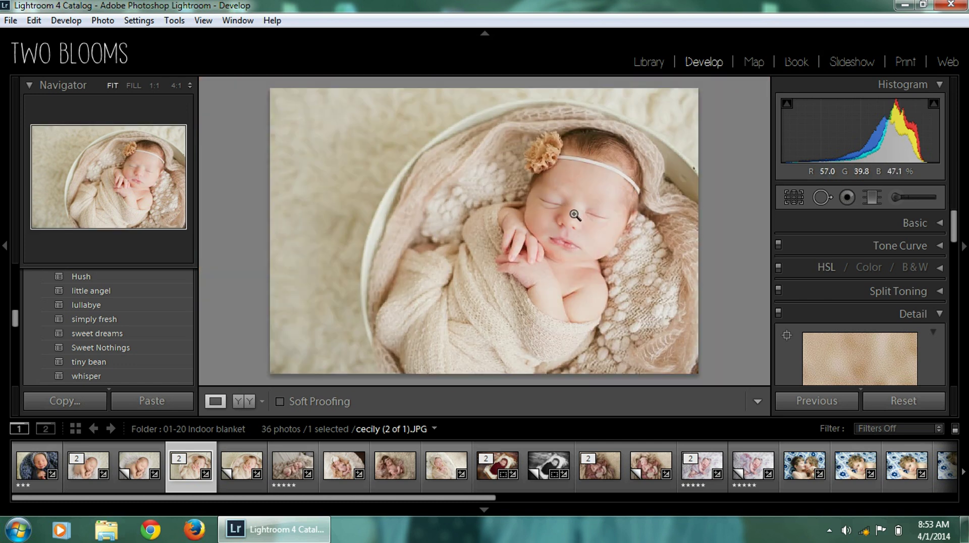
{"action": "left_click", "coordinate": [249, 399]}
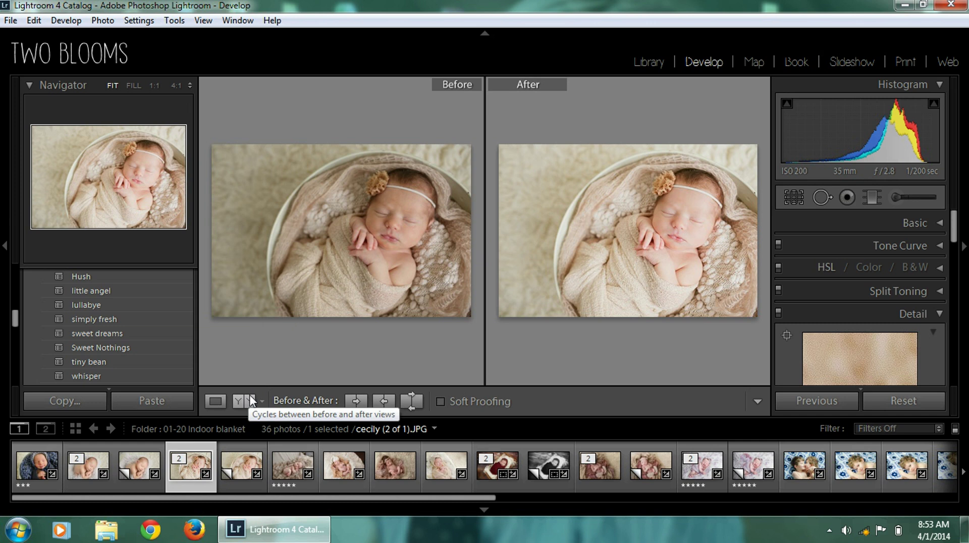
{"action": "left_click", "coordinate": [222, 398]}
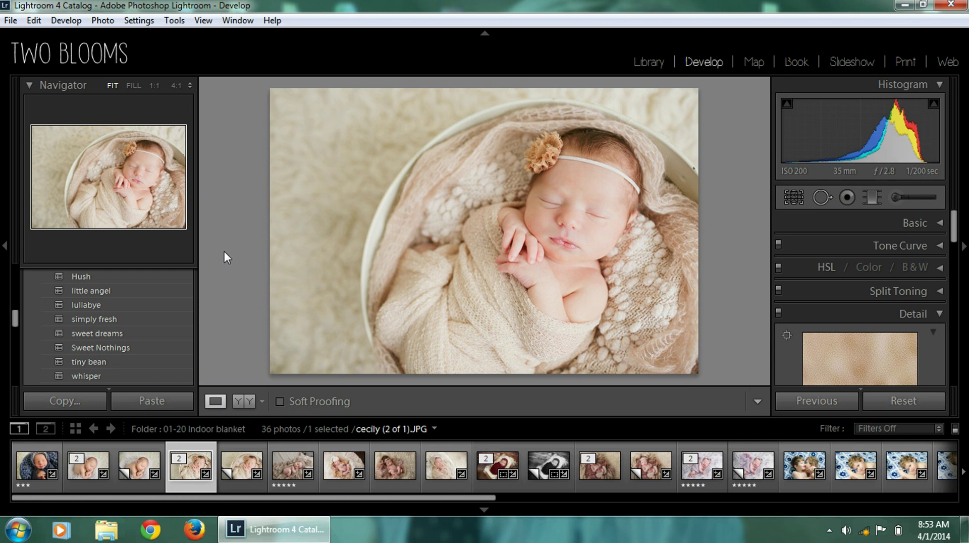